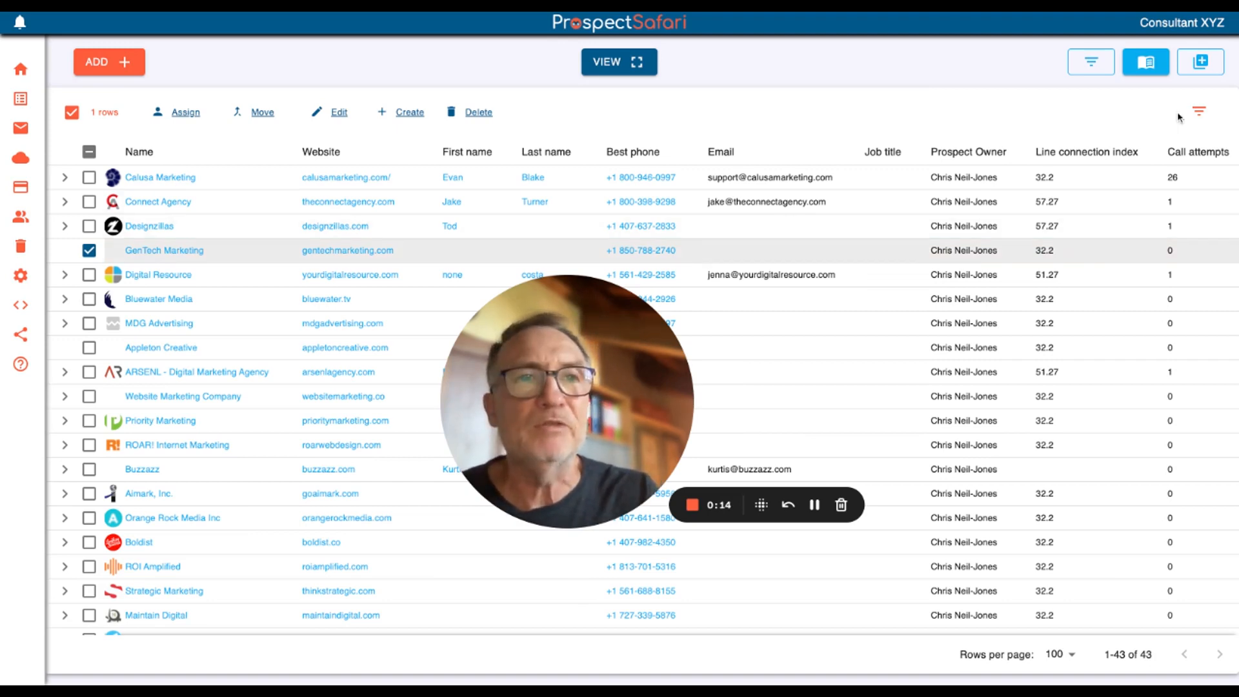
left_click(1180, 26)
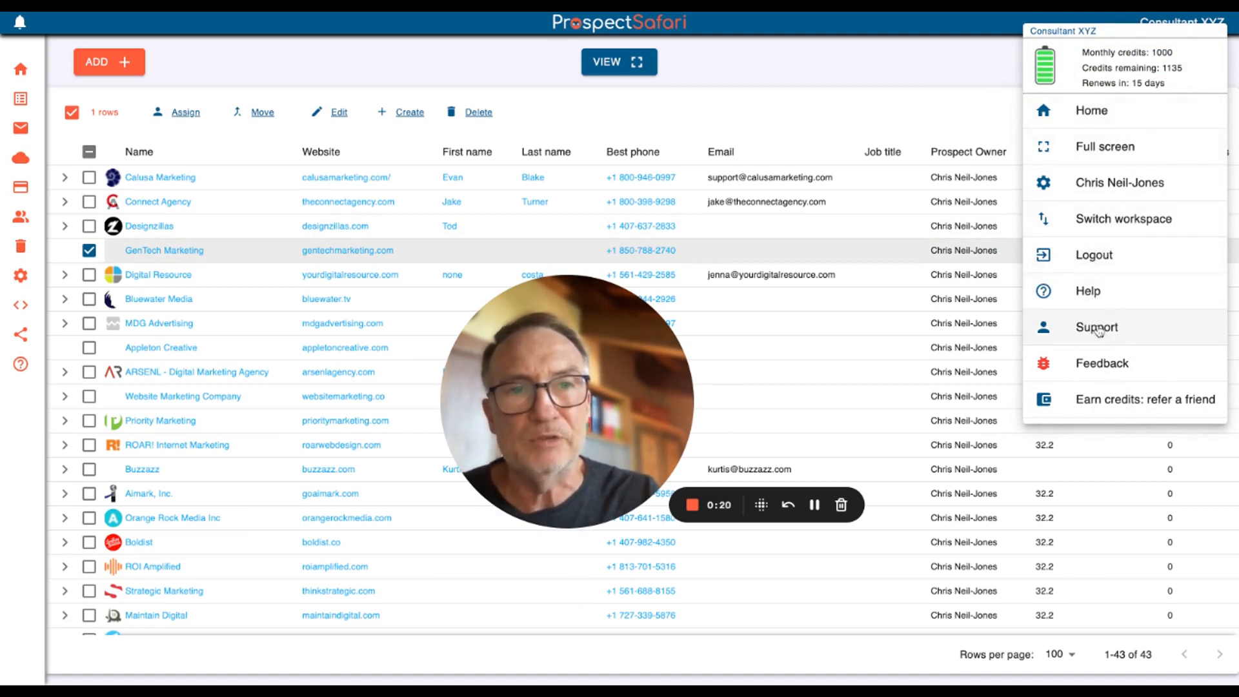
left_click(961, 111)
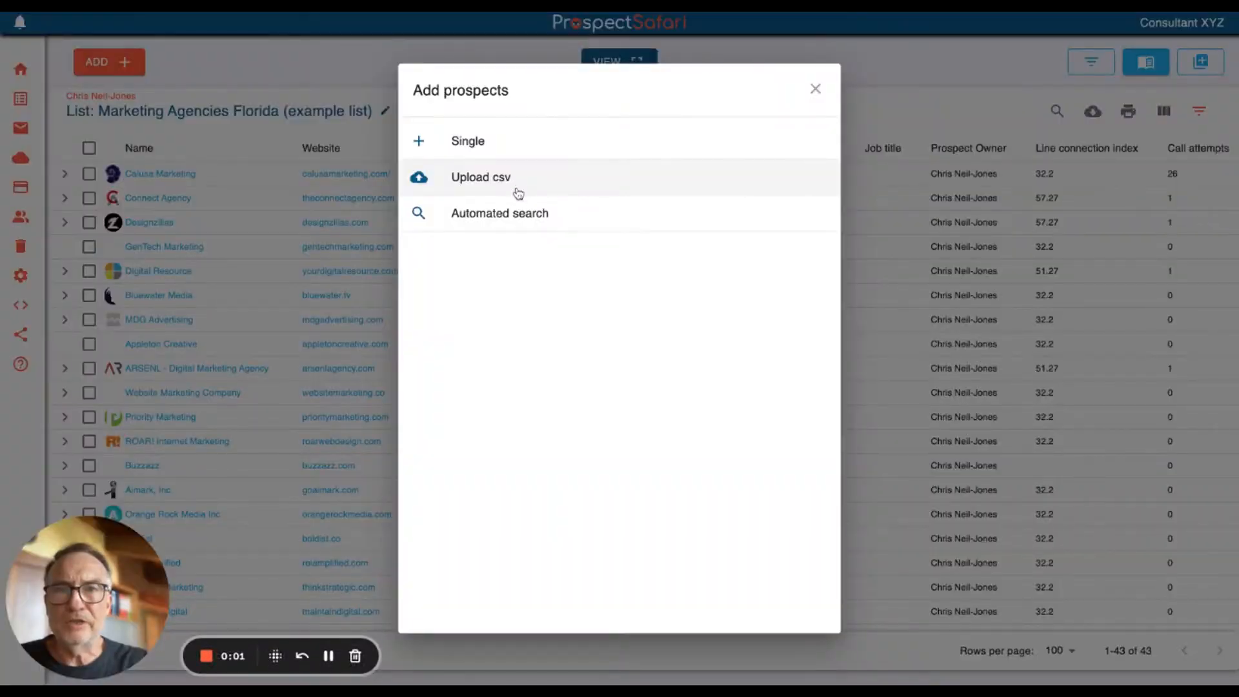
Run an automated prospect search for "Electronics Manufacturer in Sao Paulo, Brazil" into a new list named "Electronics Manuf Sao Paulo Brazil"
left_click(512, 219)
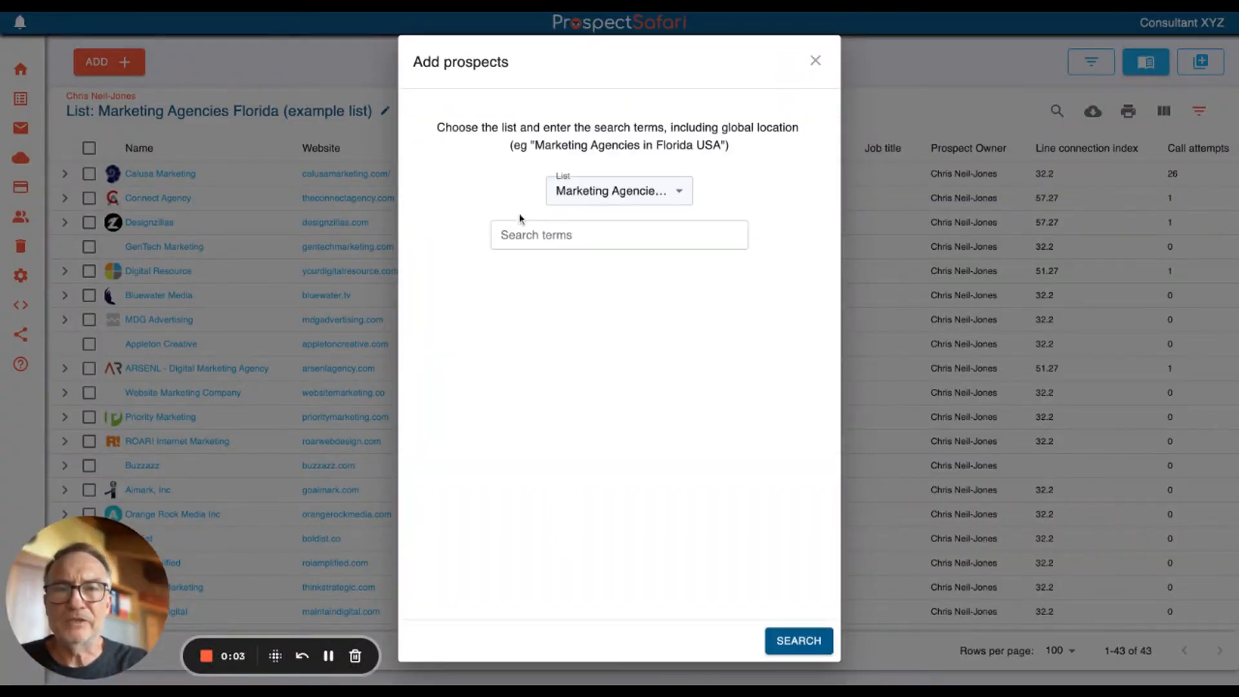
left_click(613, 191)
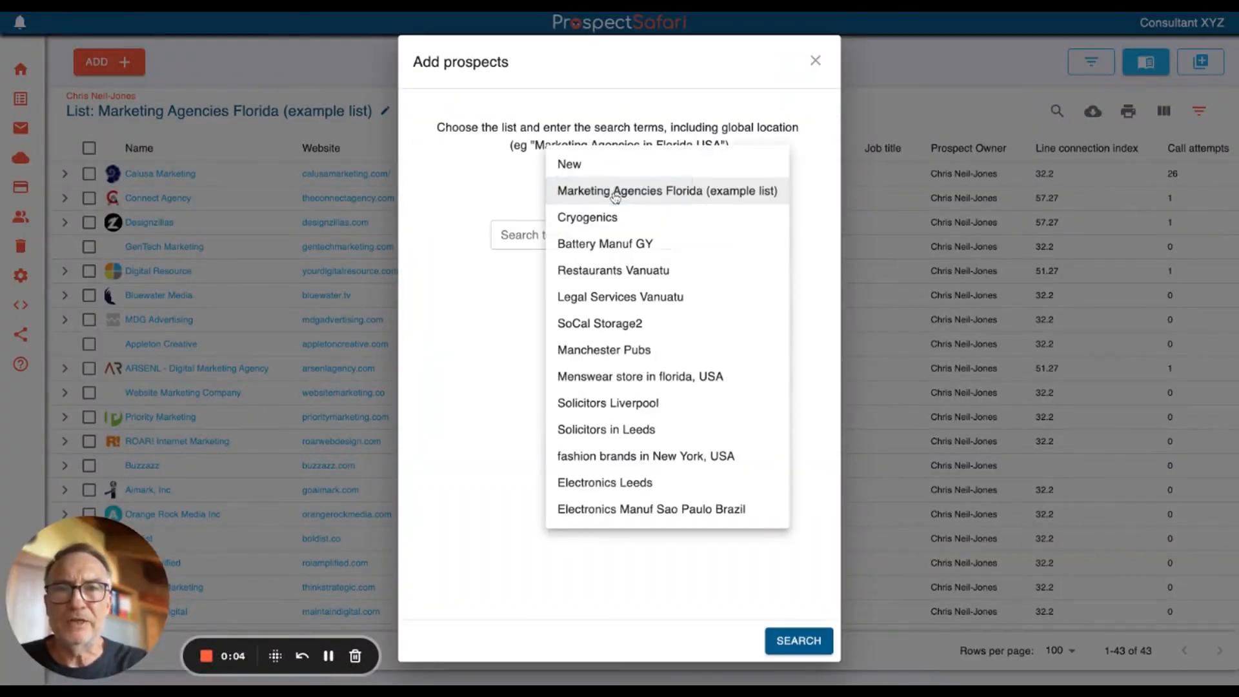
left_click(584, 169)
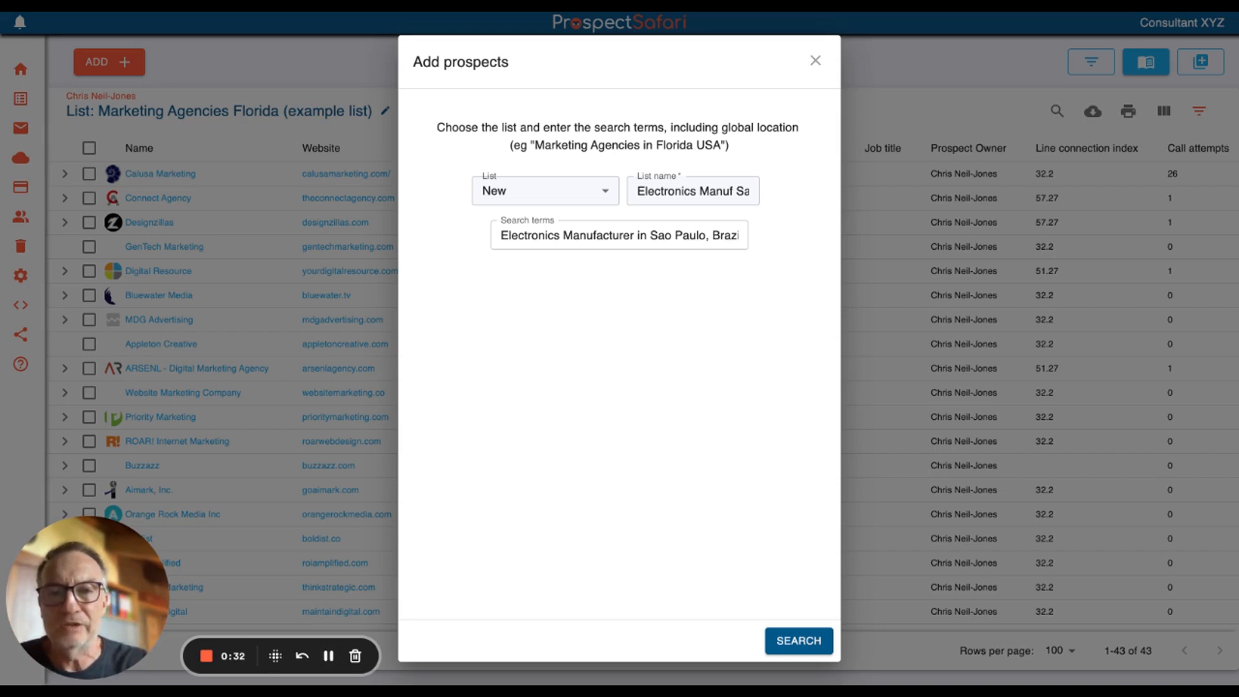
left_click(768, 638)
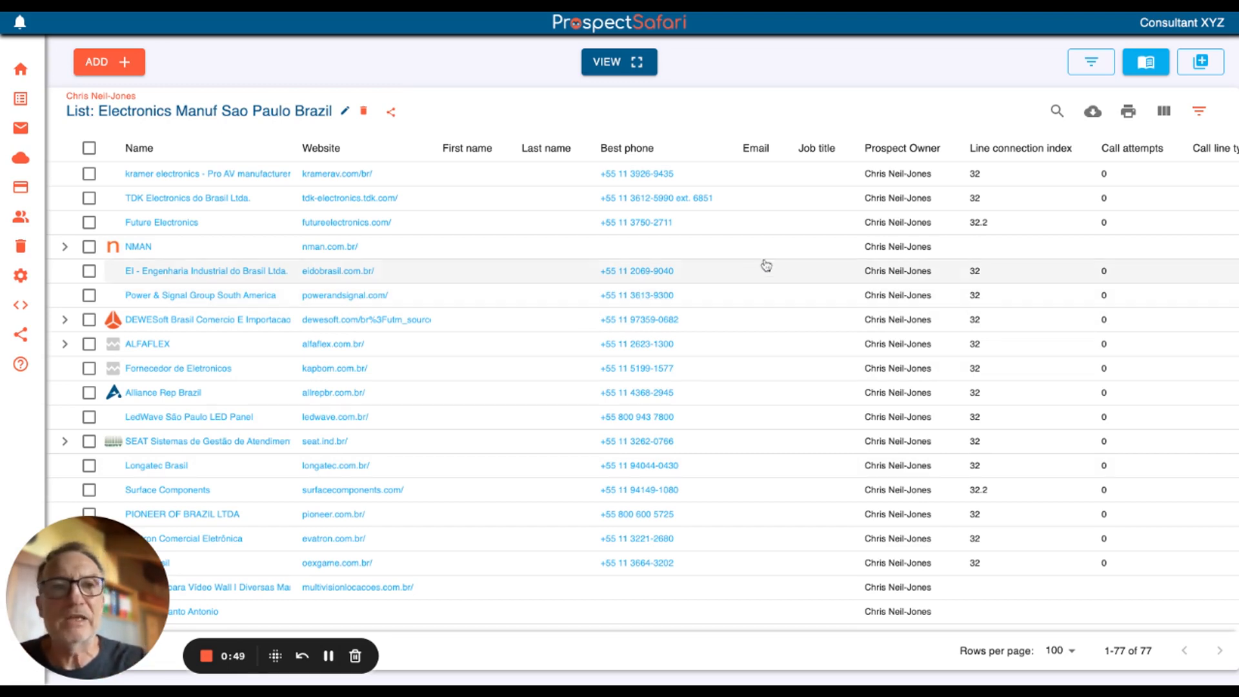
Open the Marketing Agencies Florida (example list) in the full prospect view and assign Calusa Marketing to group B
left_click(1152, 67)
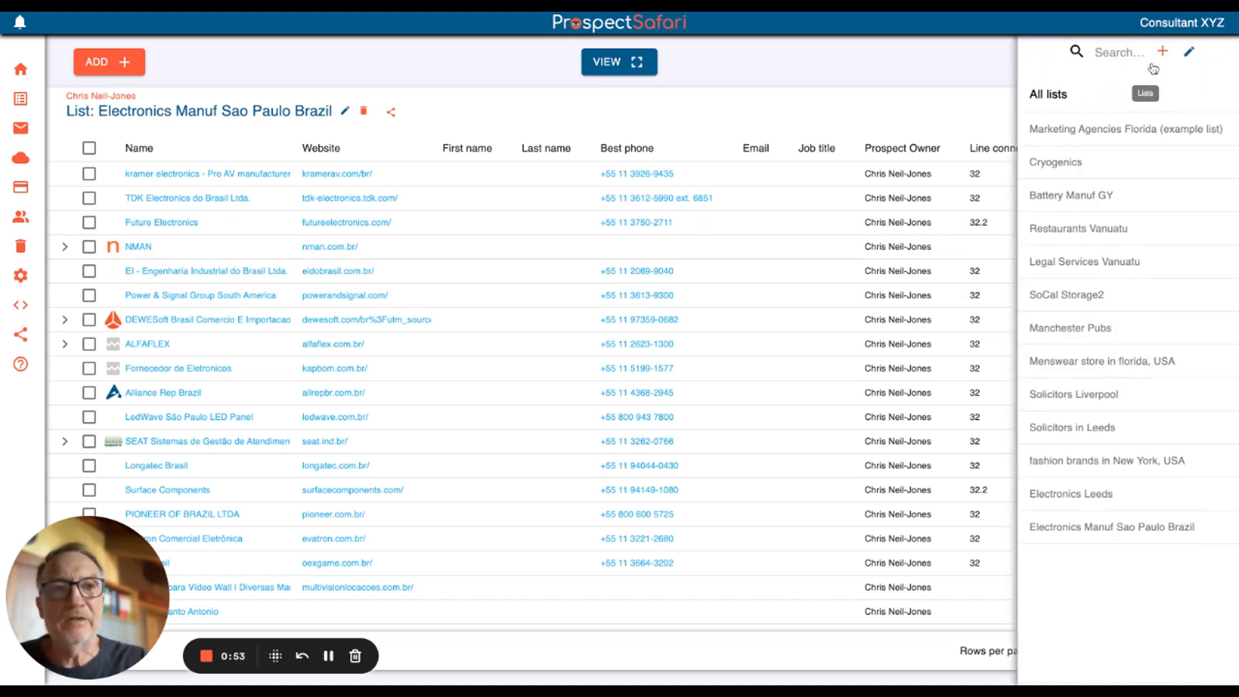
left_click(1094, 128)
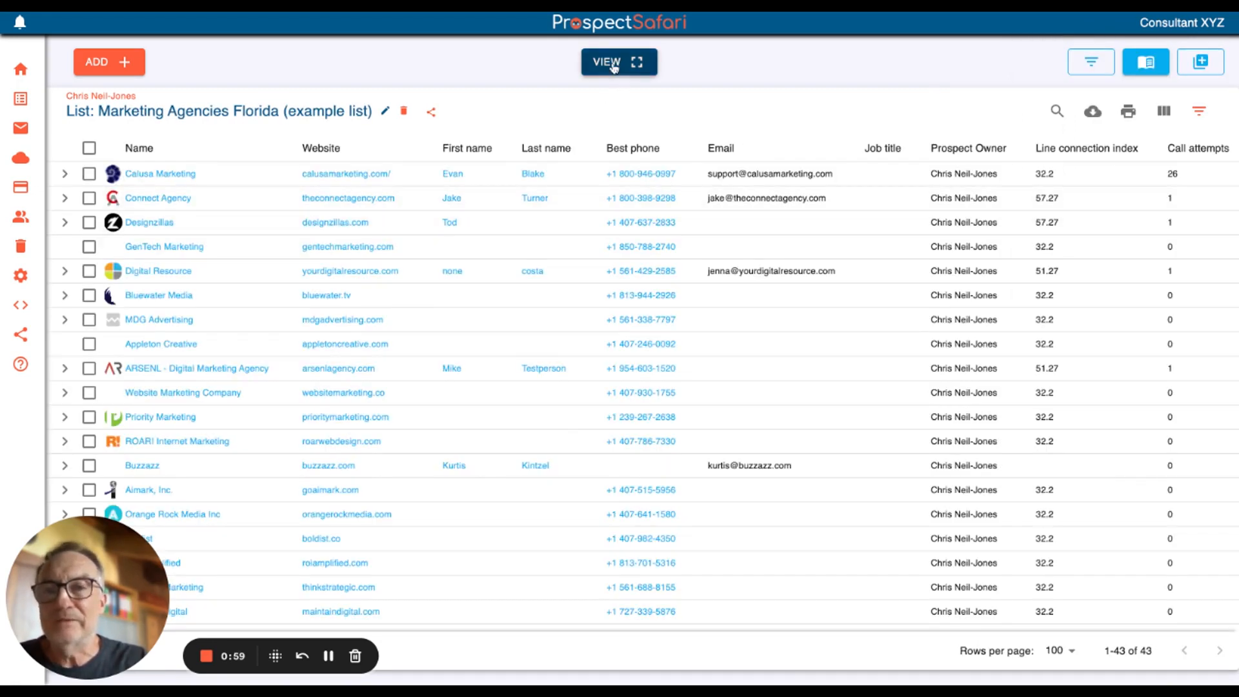
left_click(614, 63)
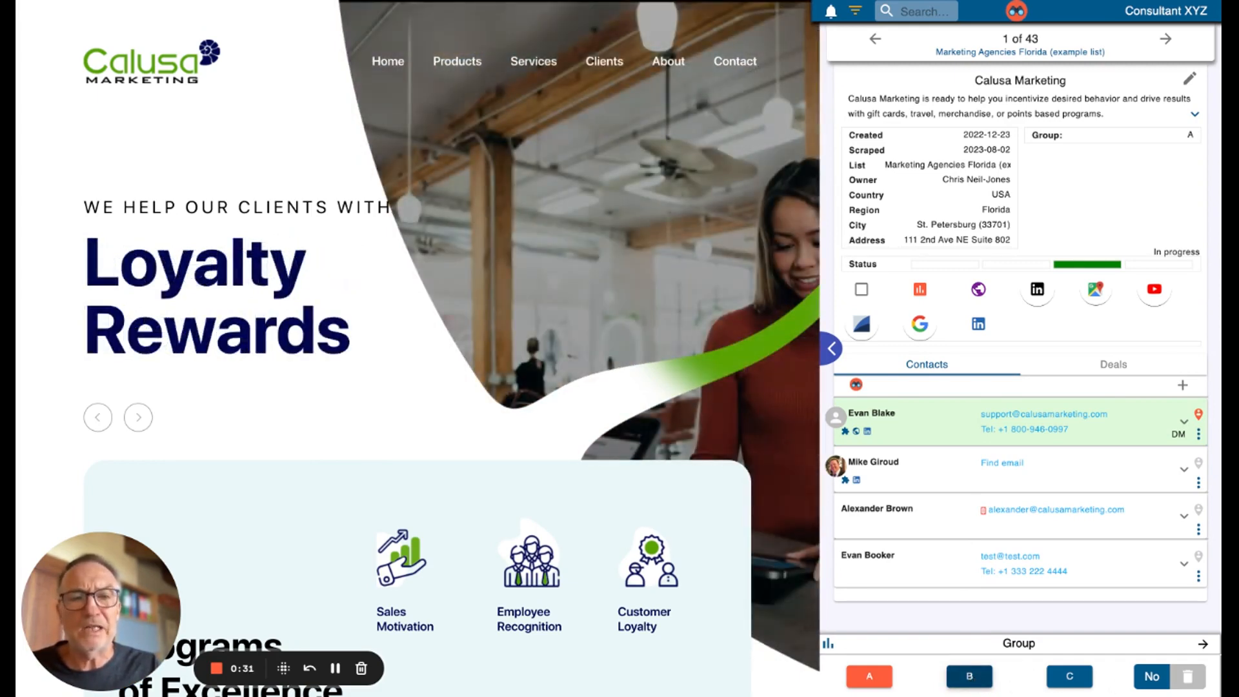
left_click(970, 676)
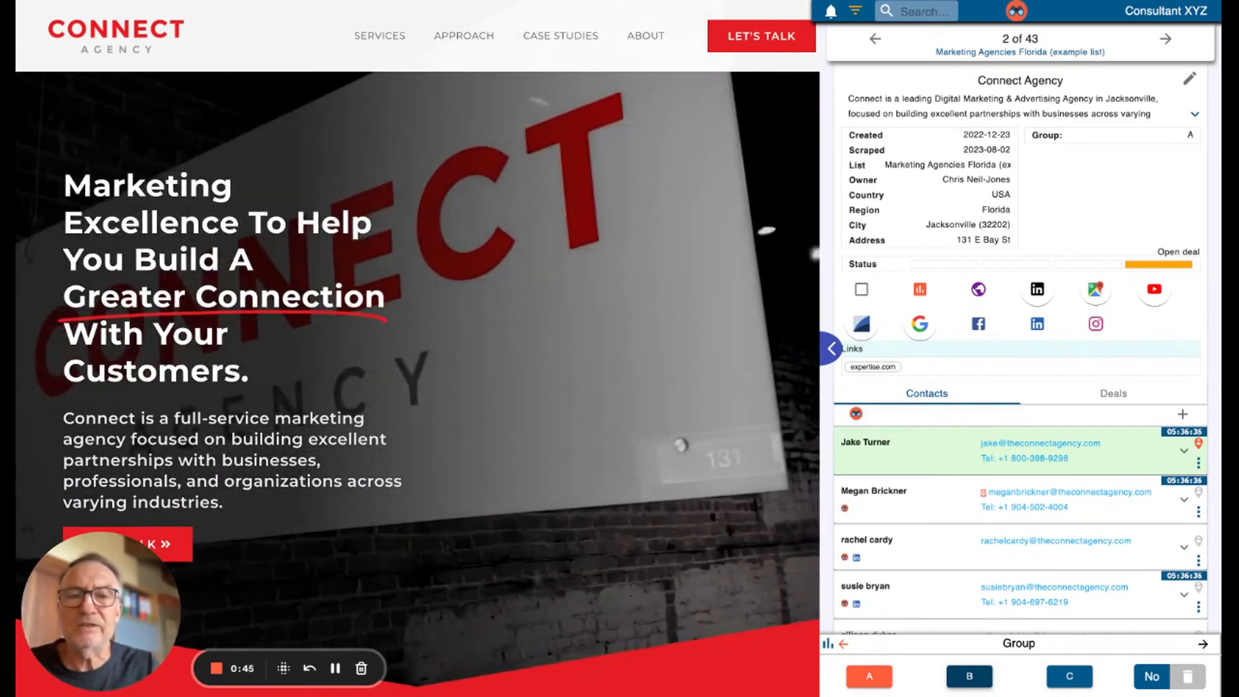
left_click(969, 676)
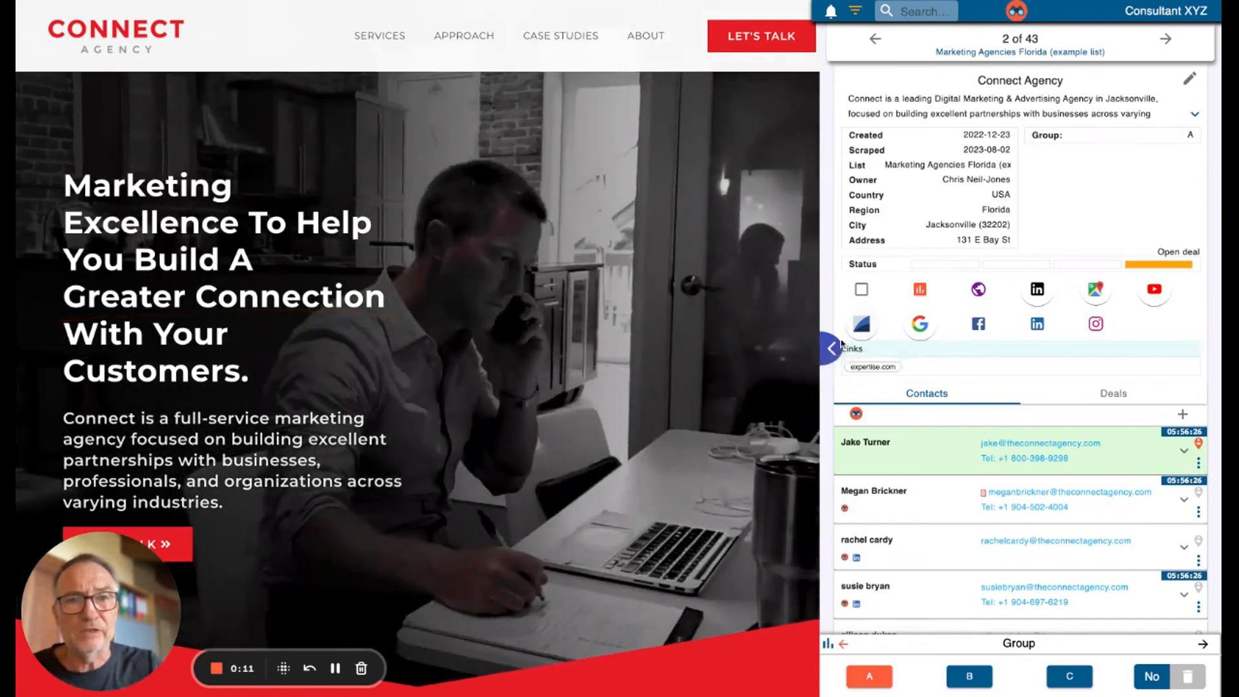
Show Connect Agency's activity history and review the email and phone details of its highlighted main contact
left_click(830, 350)
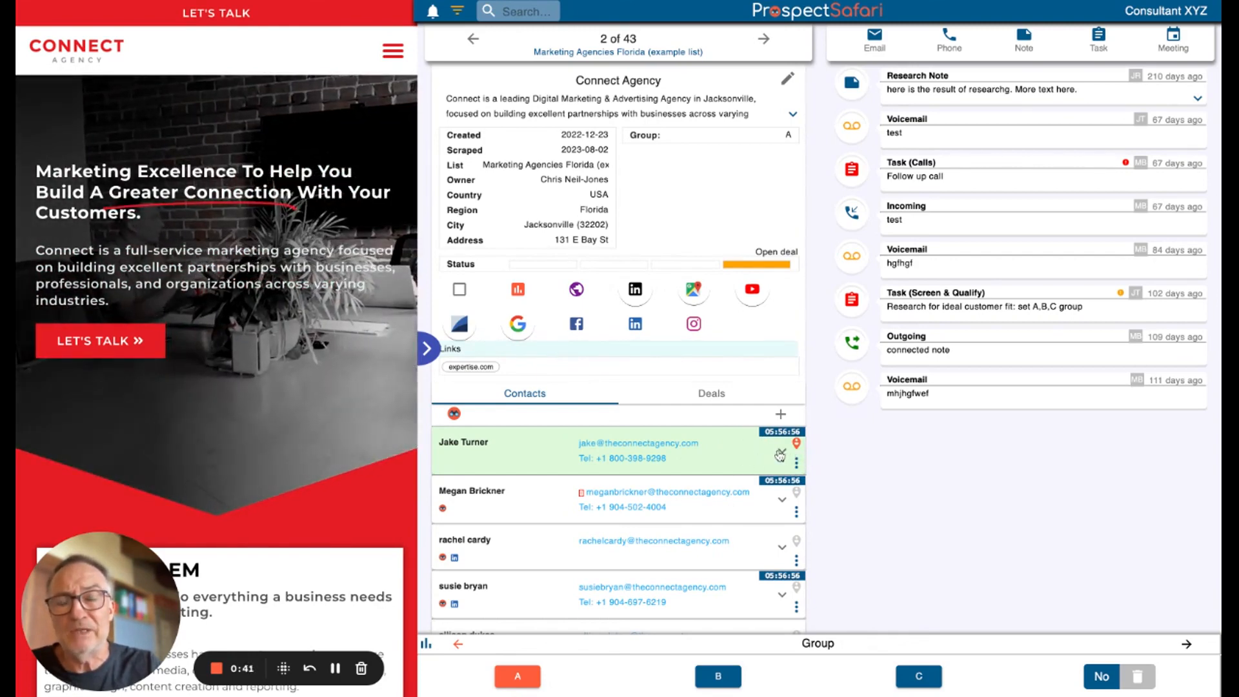
left_click(780, 454)
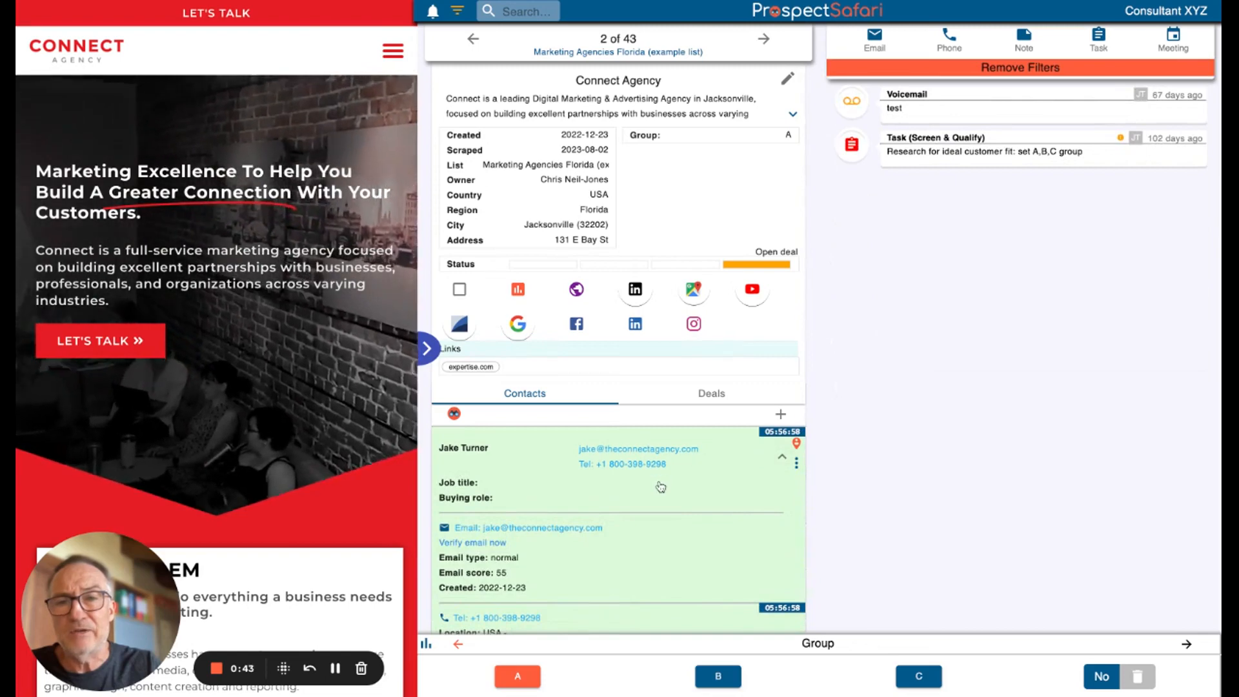
scroll(660, 486, "down", 2)
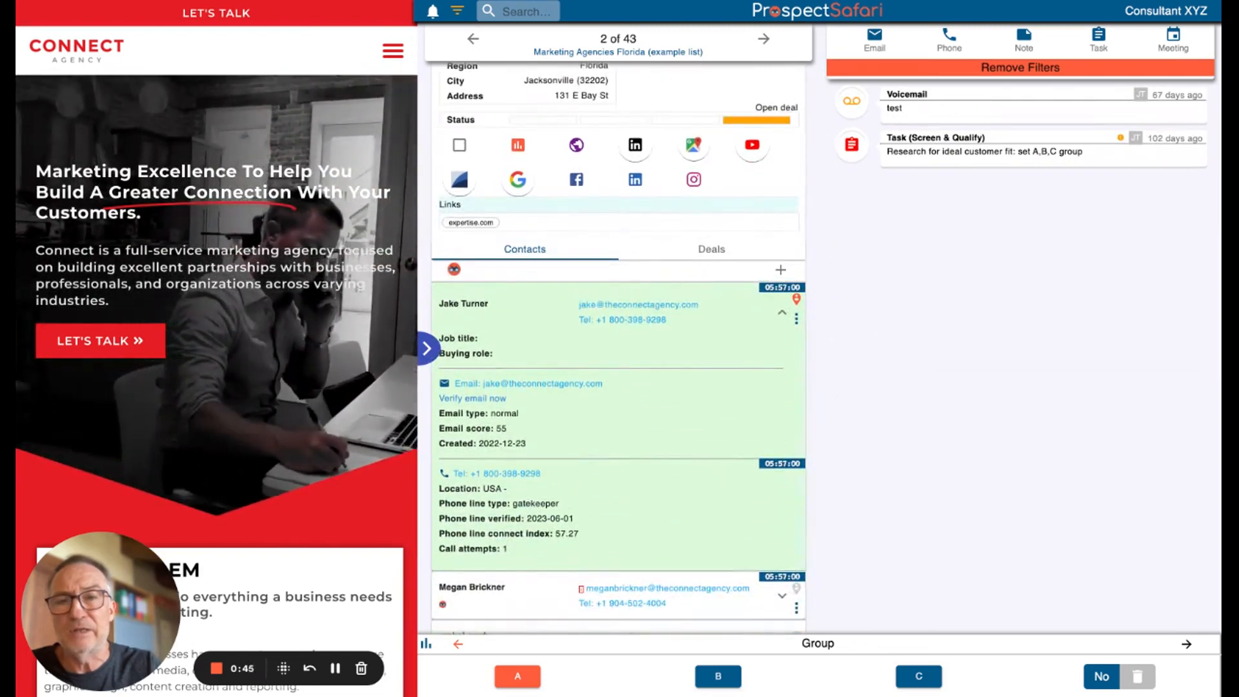
left_click(783, 316)
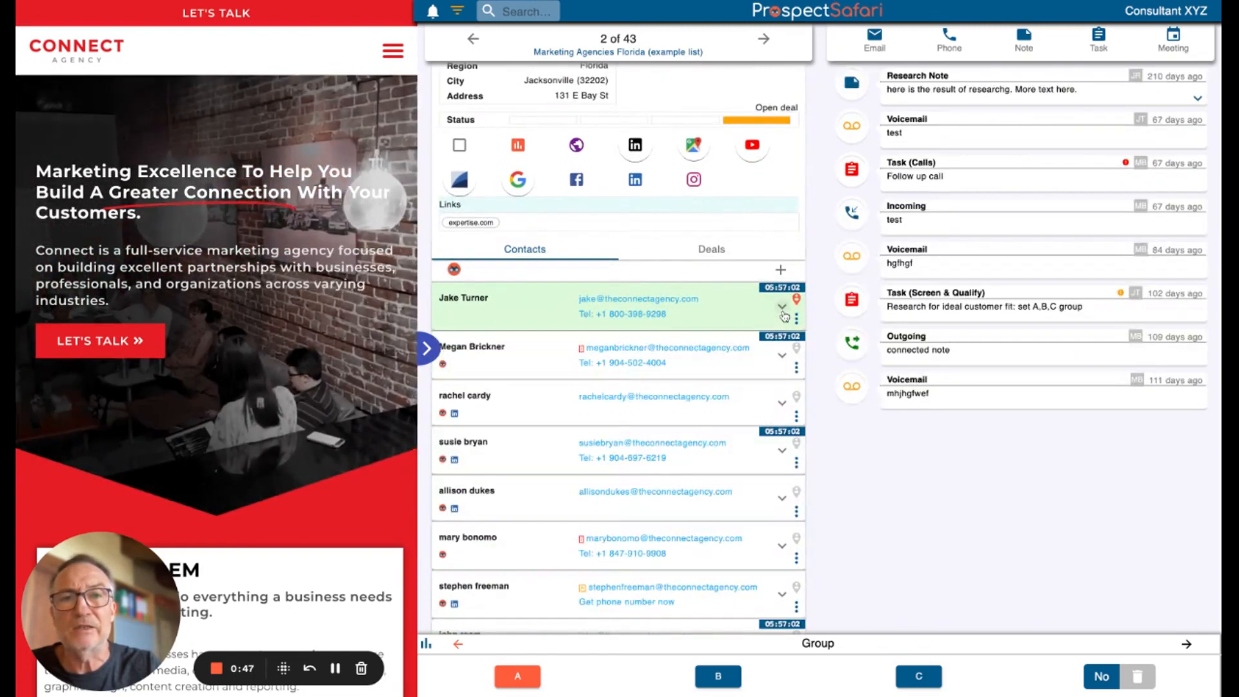
Open Connect Agency's deals and examine the Awareness stage task checklist of Deal 1
left_click(716, 250)
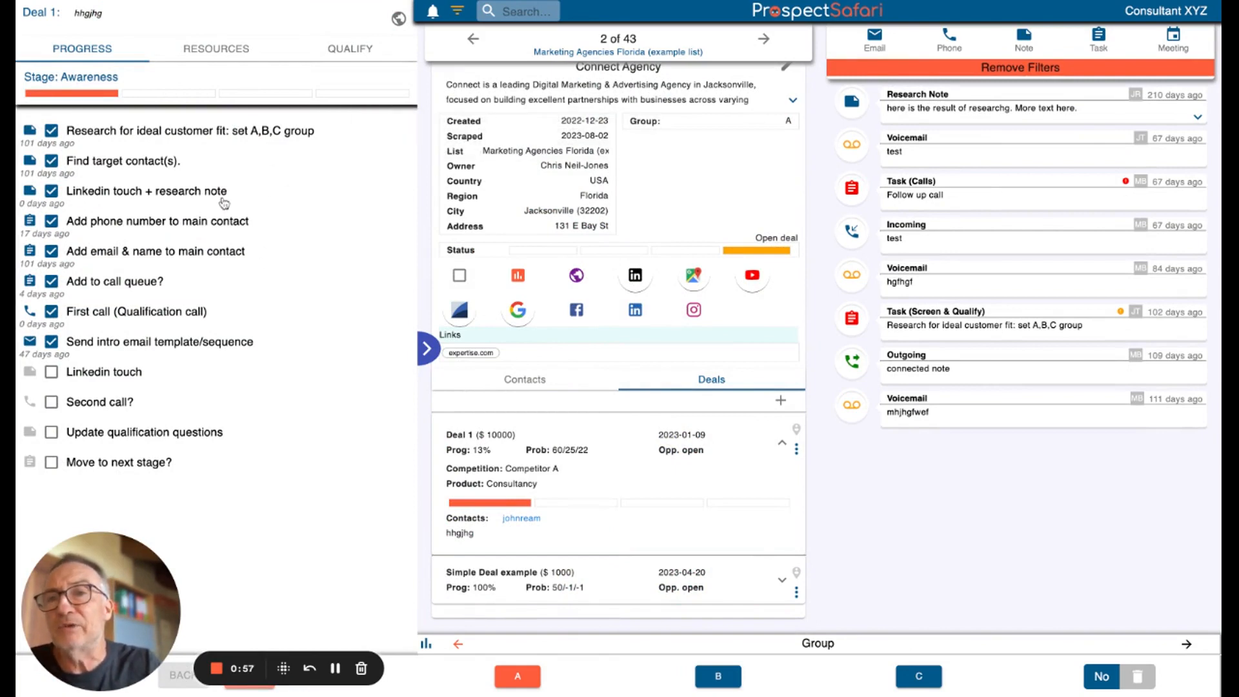
mouse_move(313, 87)
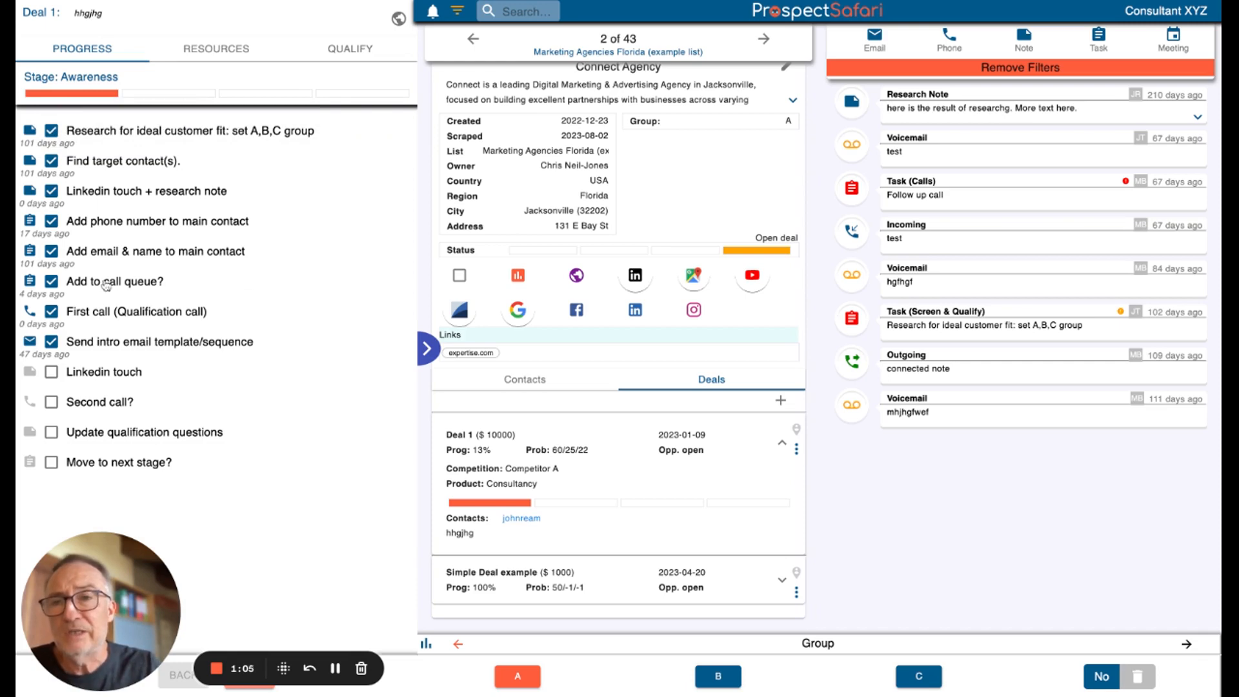
mouse_move(56, 372)
mouse_move(247, 352)
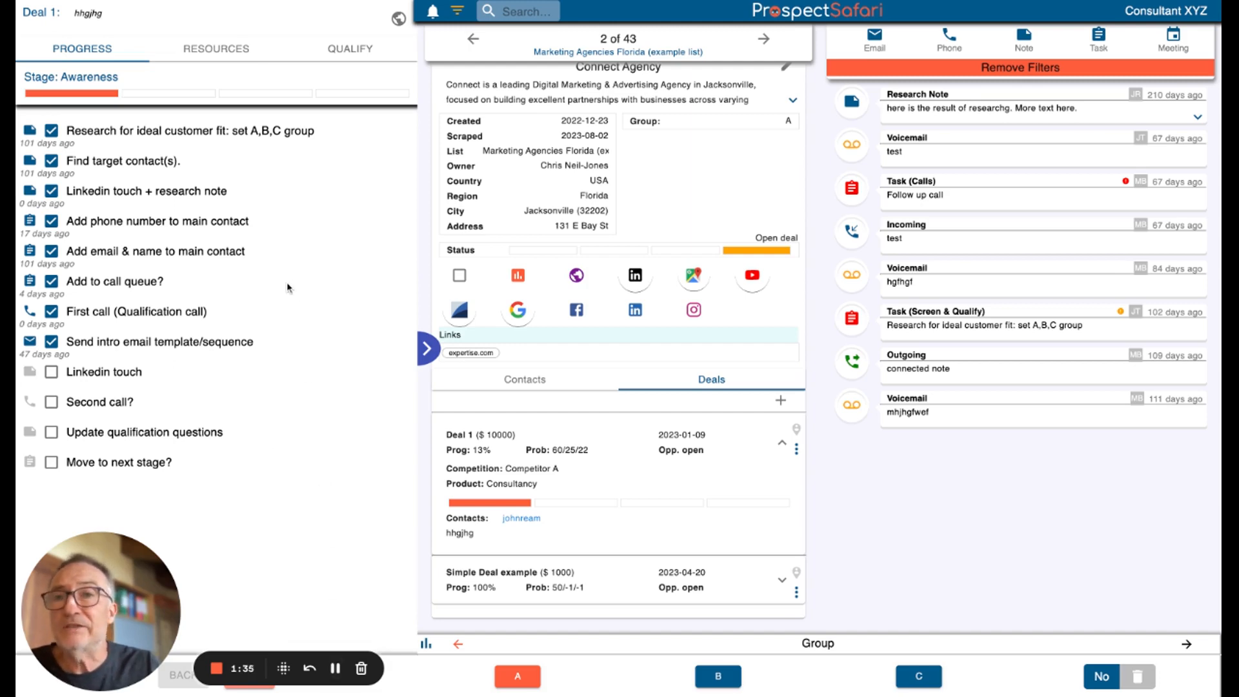
Review Deal 1's LinkedIn prospecting resources and all three sections of its qualification questions
left_click(220, 57)
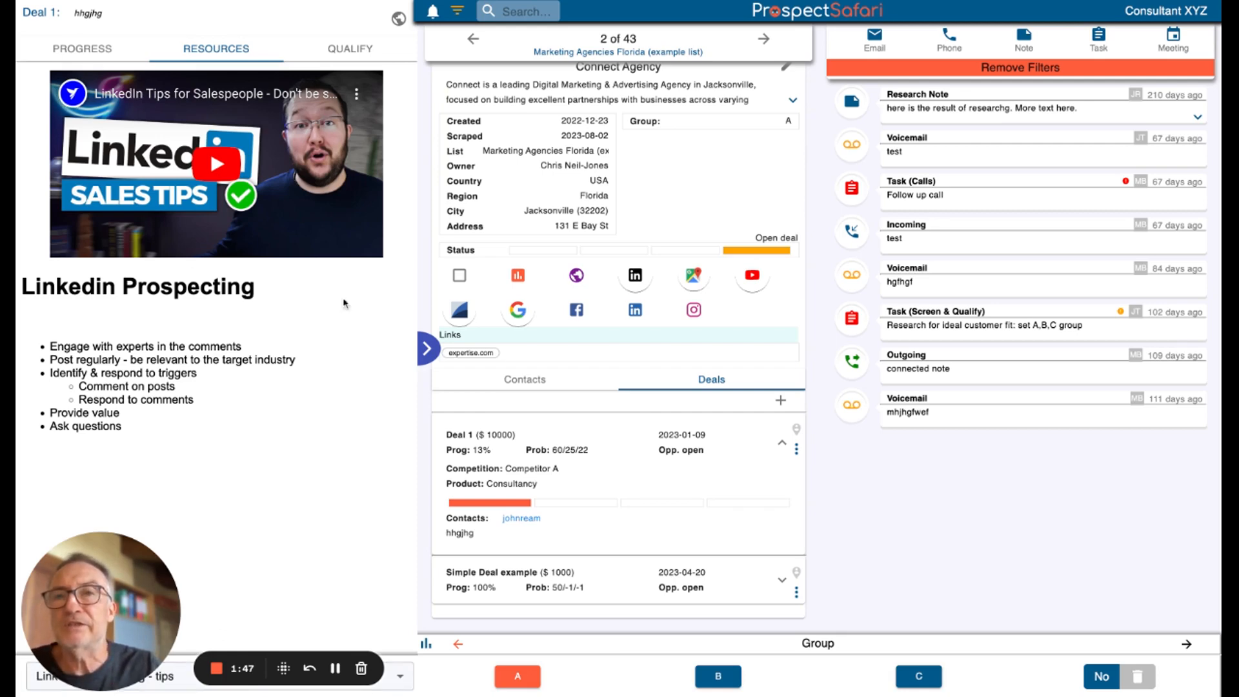
left_click(357, 51)
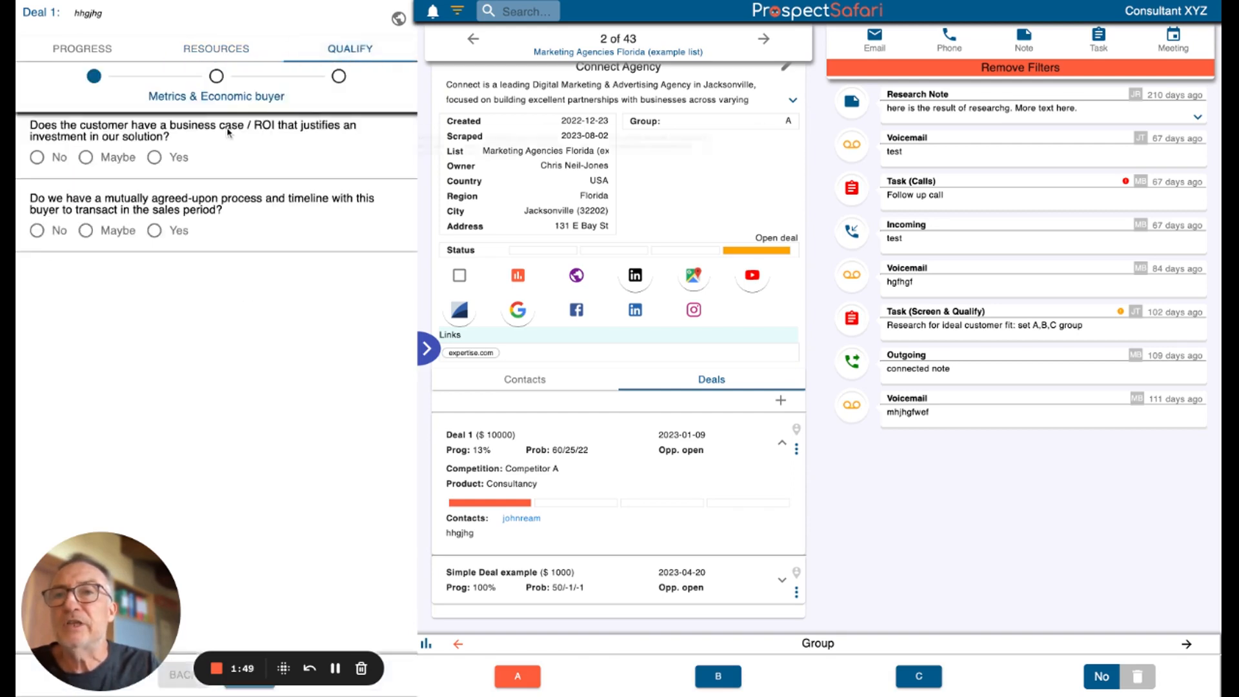
mouse_move(227, 141)
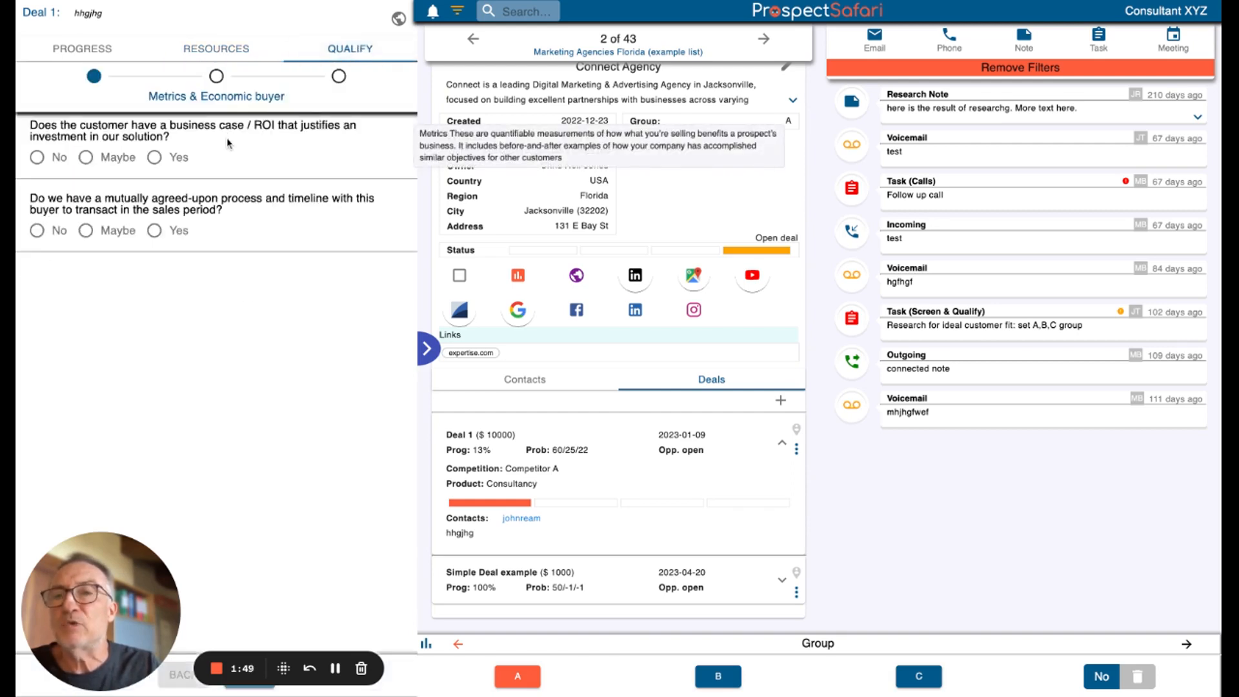
left_click(258, 98)
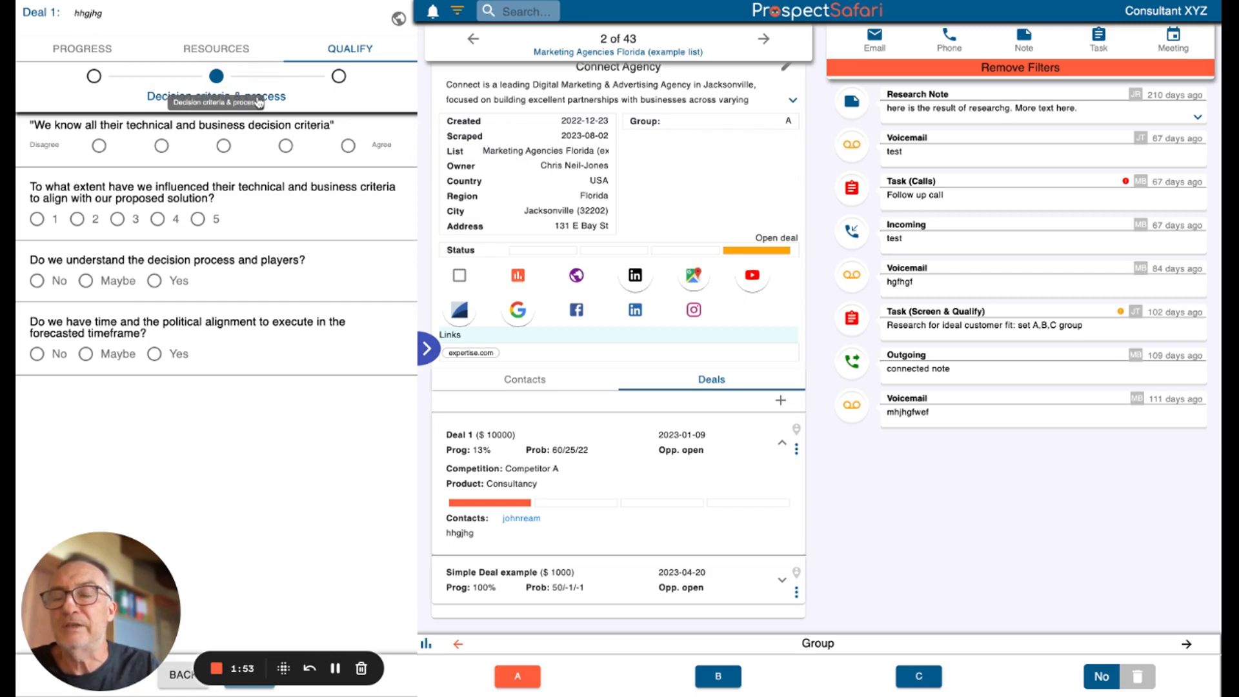
left_click(338, 77)
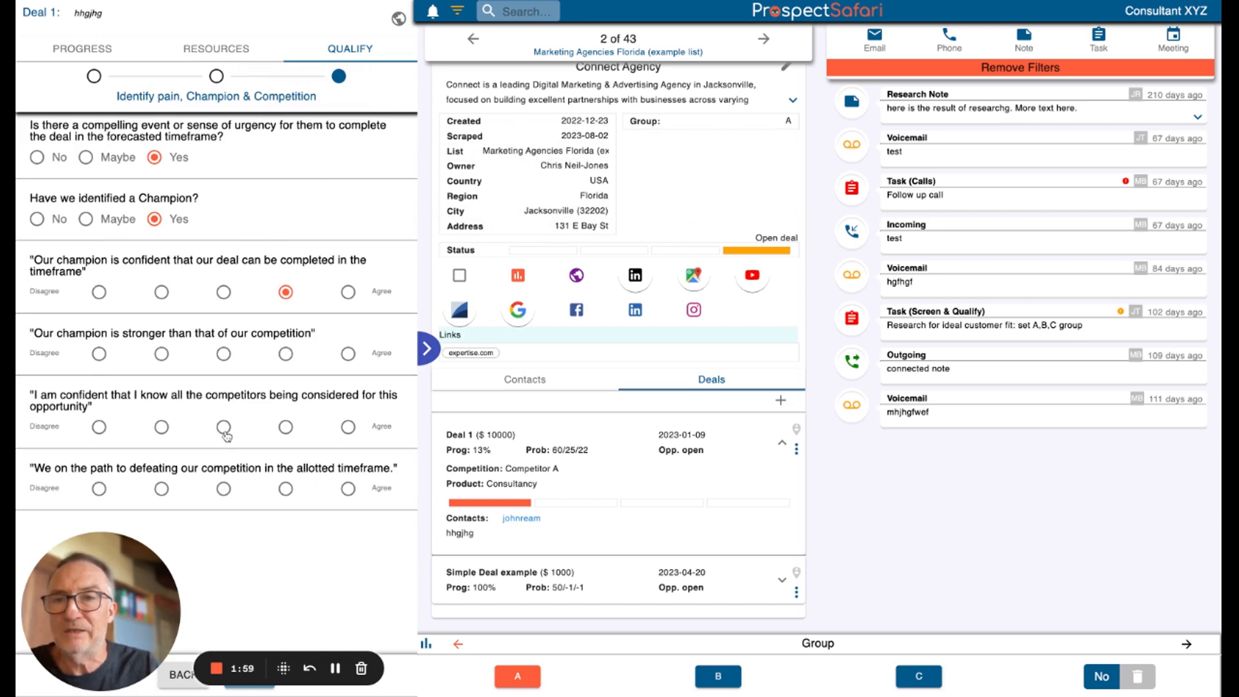
mouse_move(250, 506)
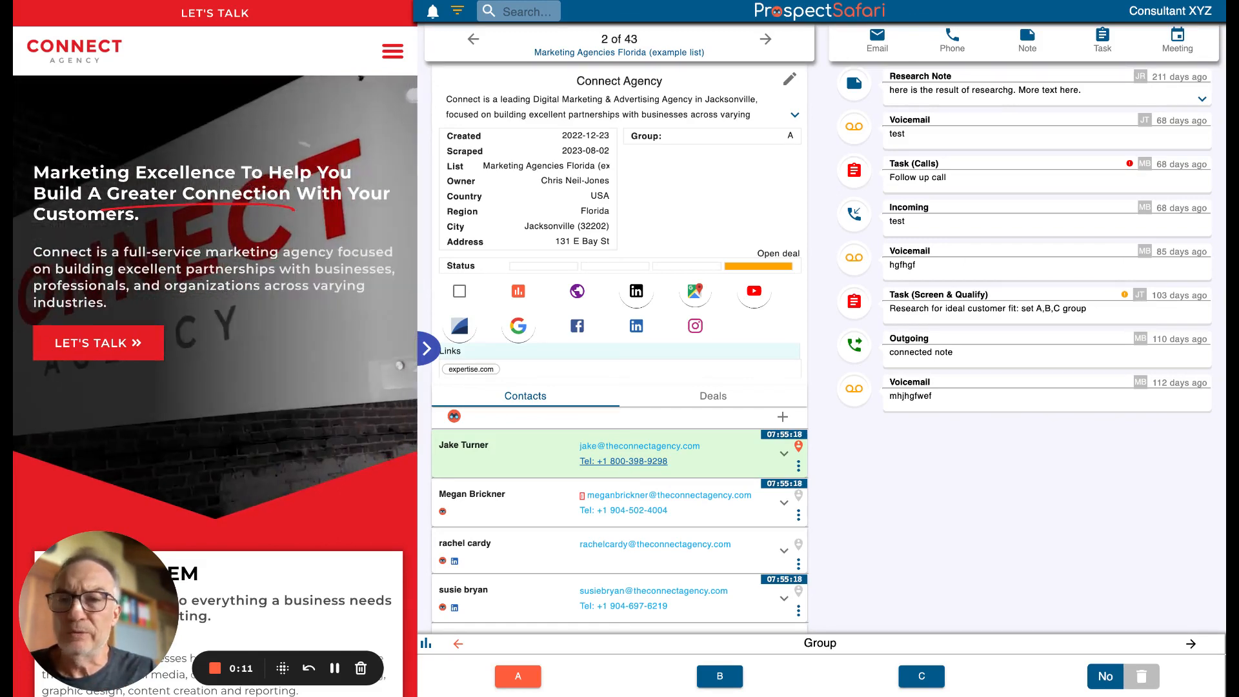
Start a phone call log for Connect Agency's main contact and keep Gatekeeper as the line type
left_click(623, 461)
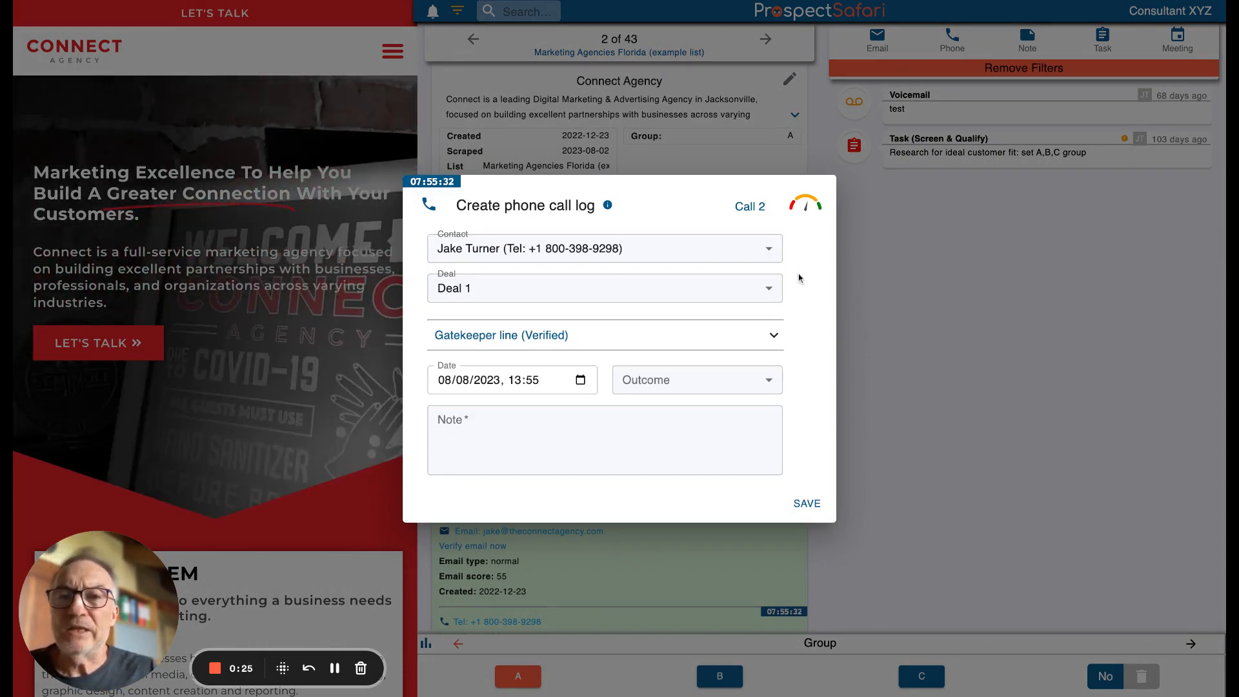
left_click(774, 336)
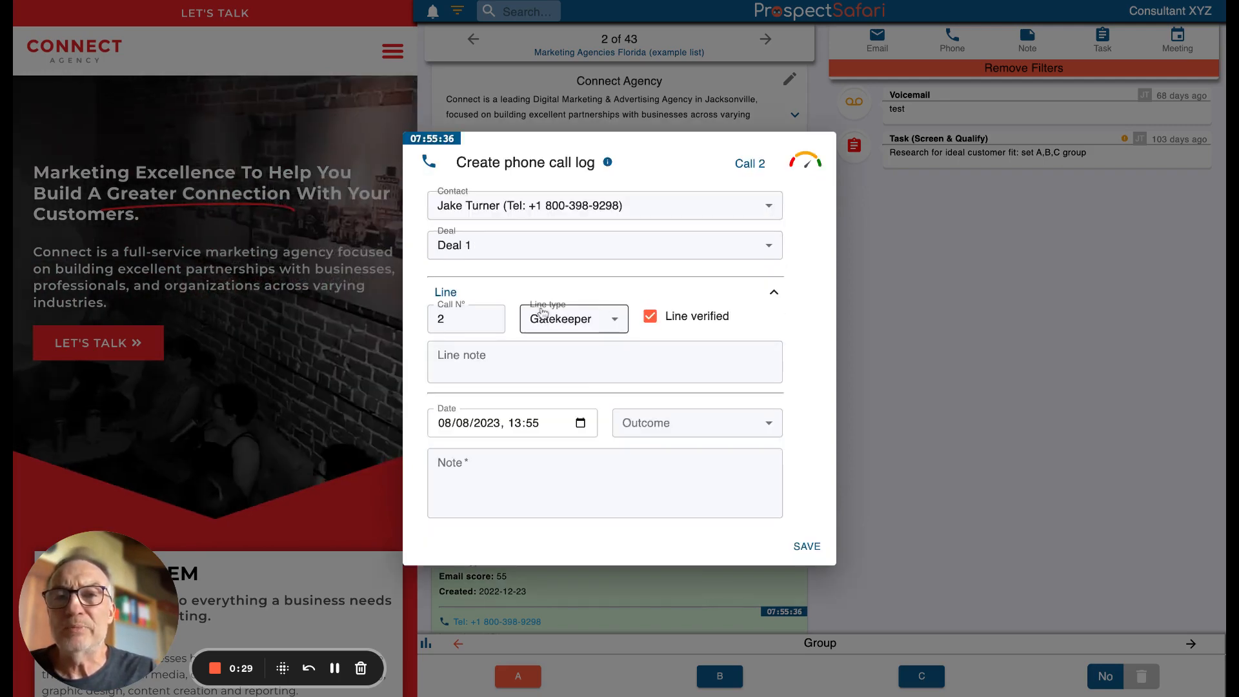
left_click(615, 323)
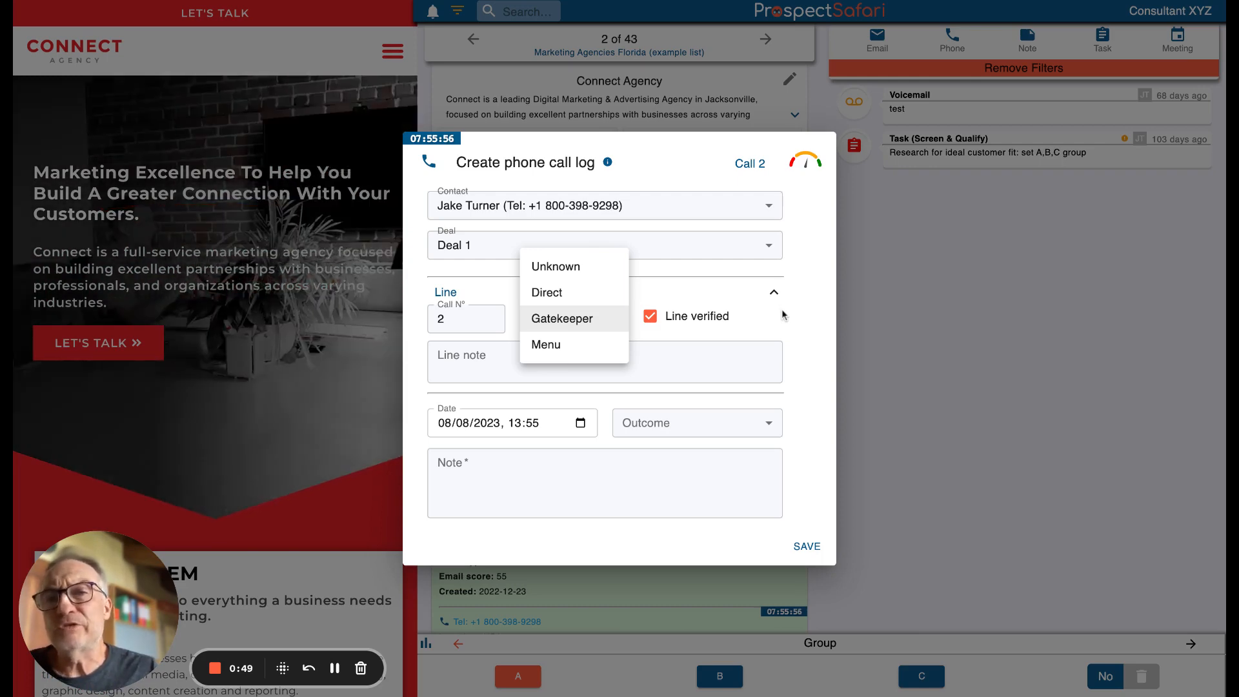
key("Return")
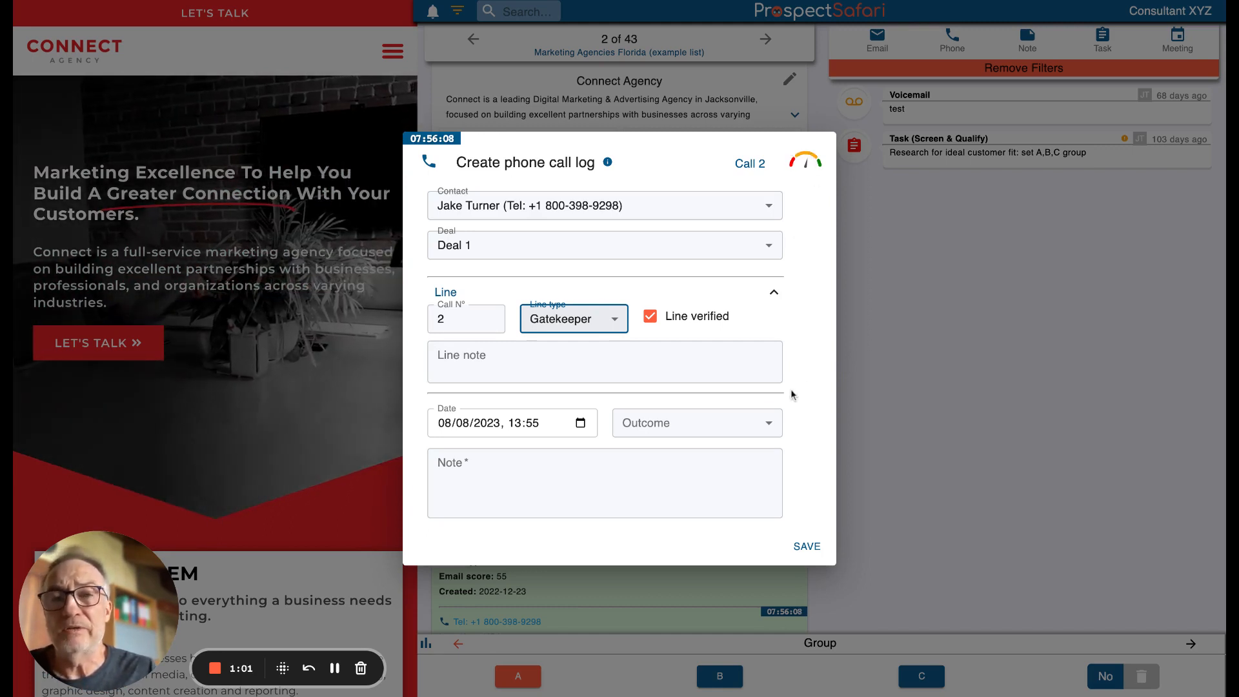
Save the call log with outcome Voicemail and note "jhgjhgj", and reschedule the call as a follow-up task for today
left_click(767, 423)
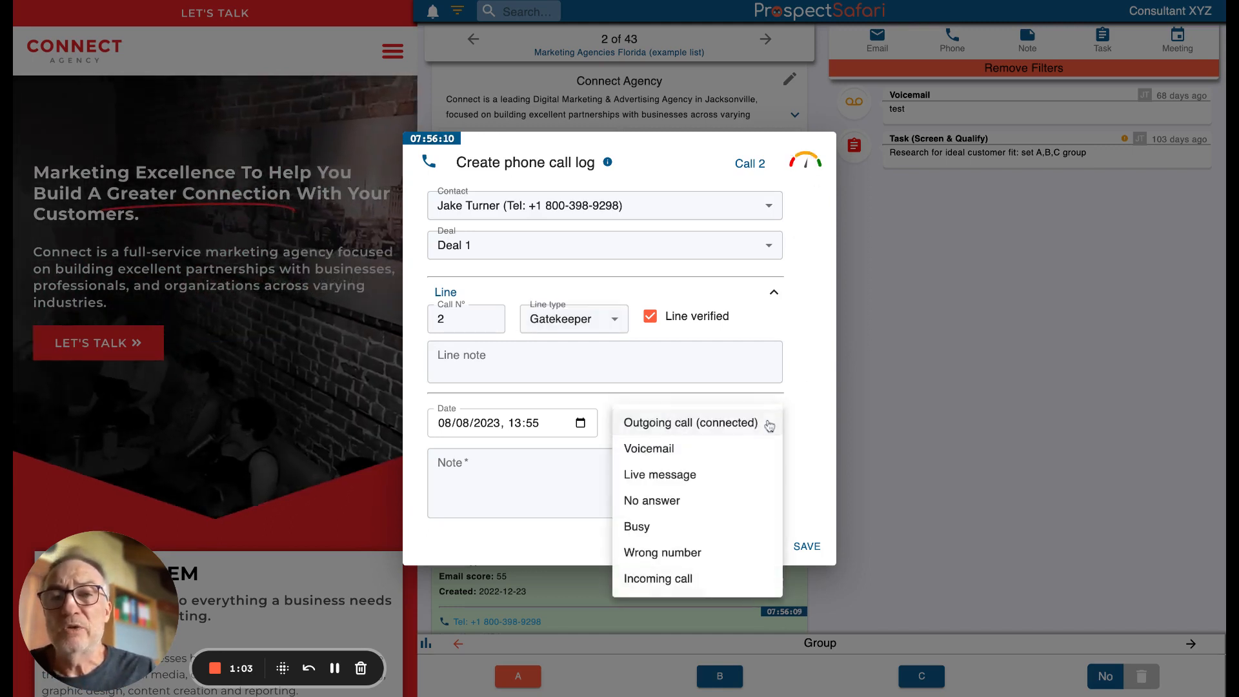
left_click(675, 456)
left_click(494, 471)
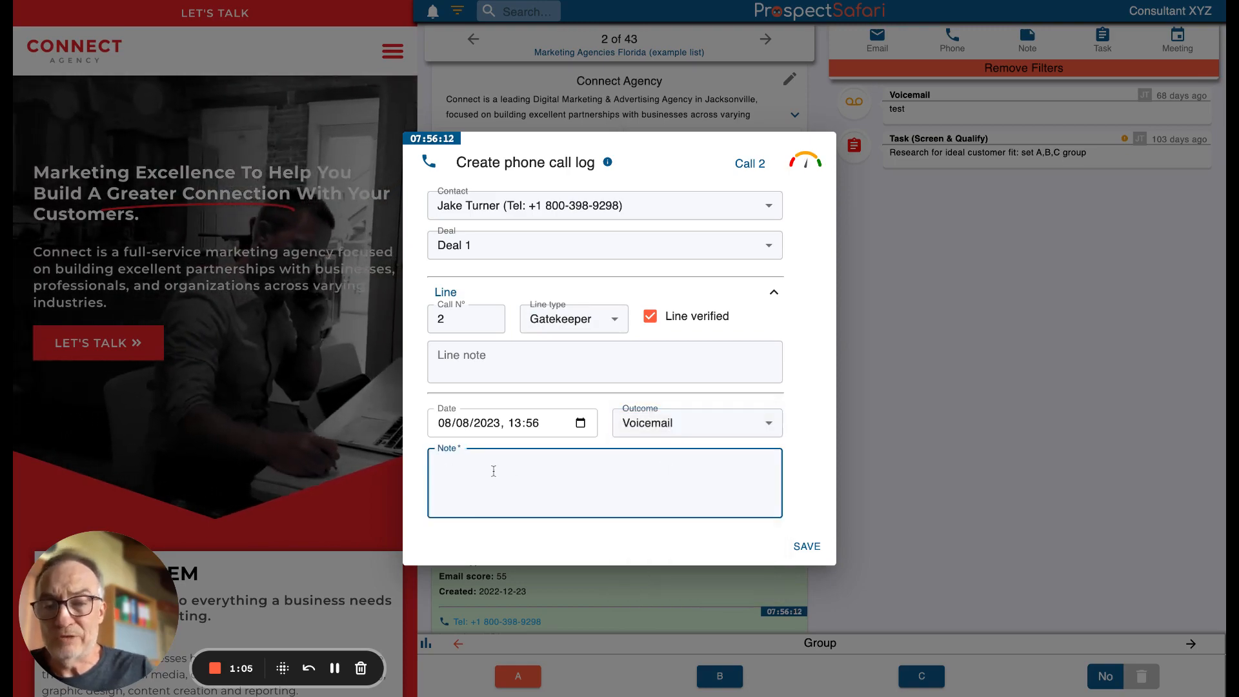
type("jhgjhgj")
left_click(806, 546)
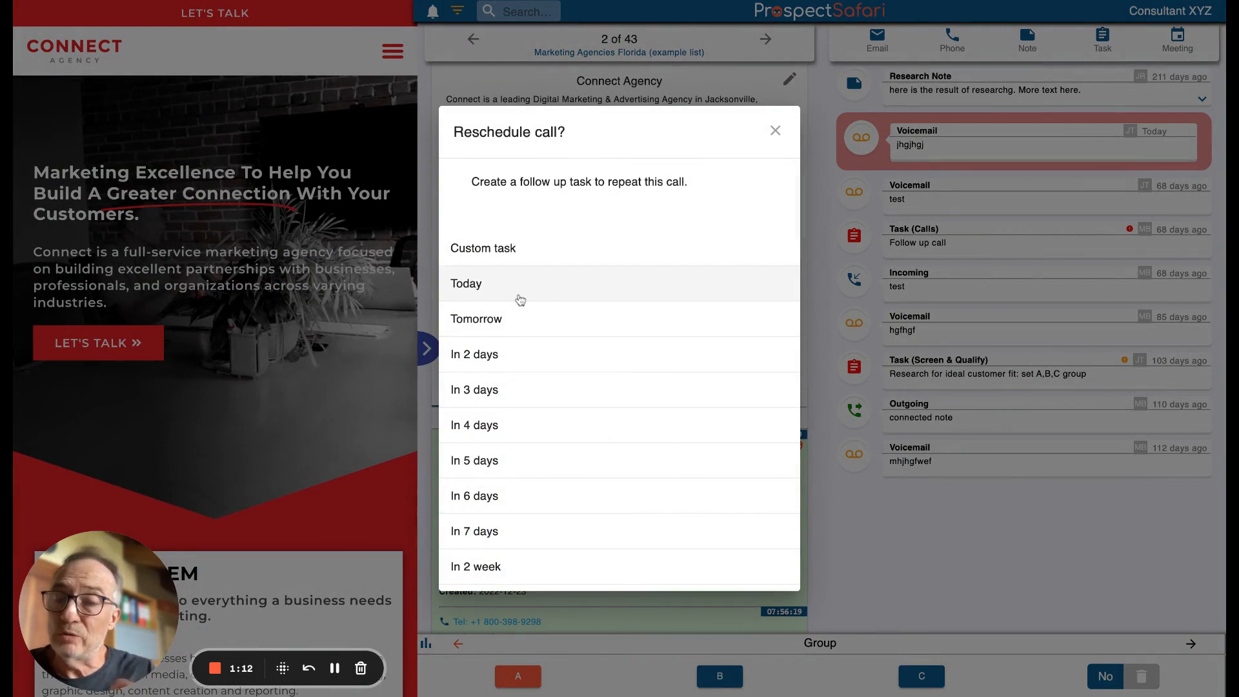
left_click(519, 300)
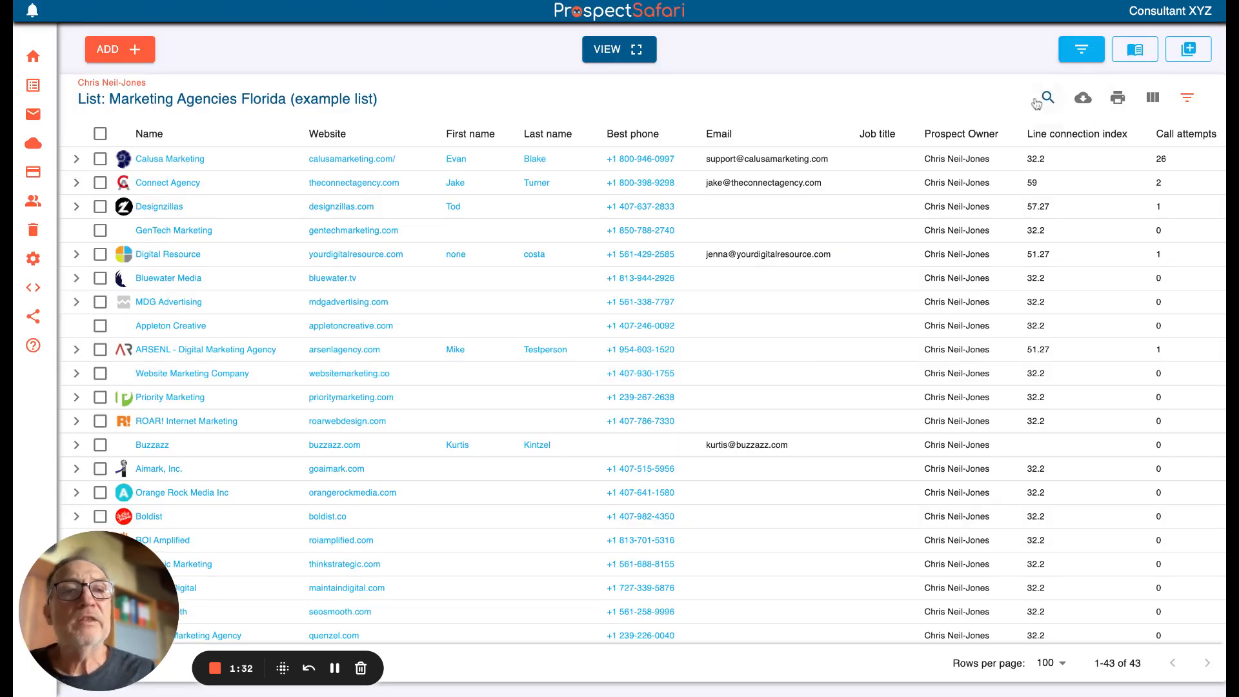
Filter the prospects with the Calls Today view and examine its task priority, due date, notes and line connection columns
left_click(1081, 49)
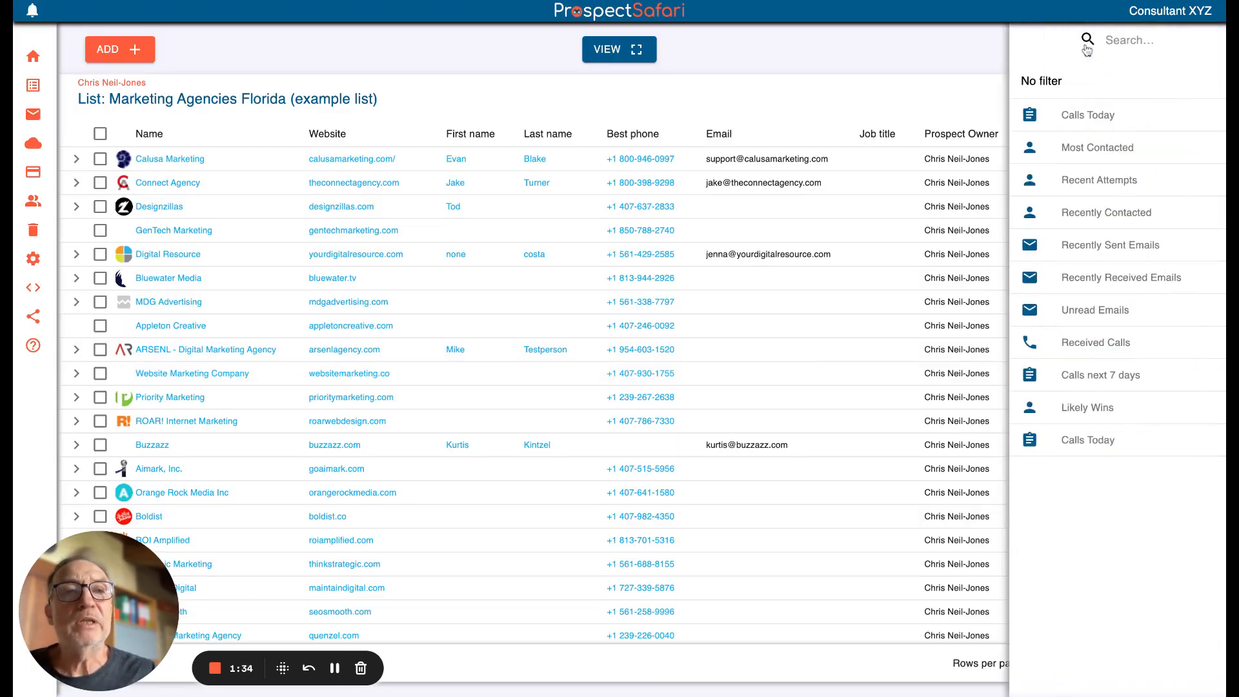
left_click(1087, 116)
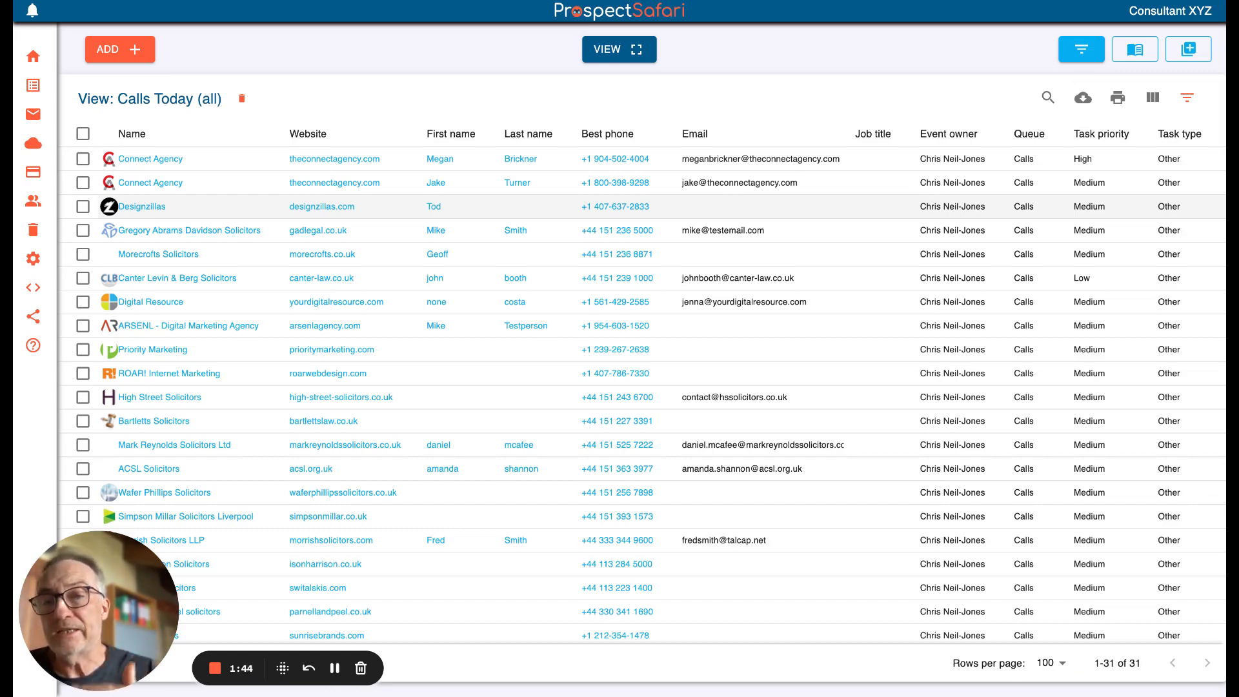
scroll(775, 204, "right", 10)
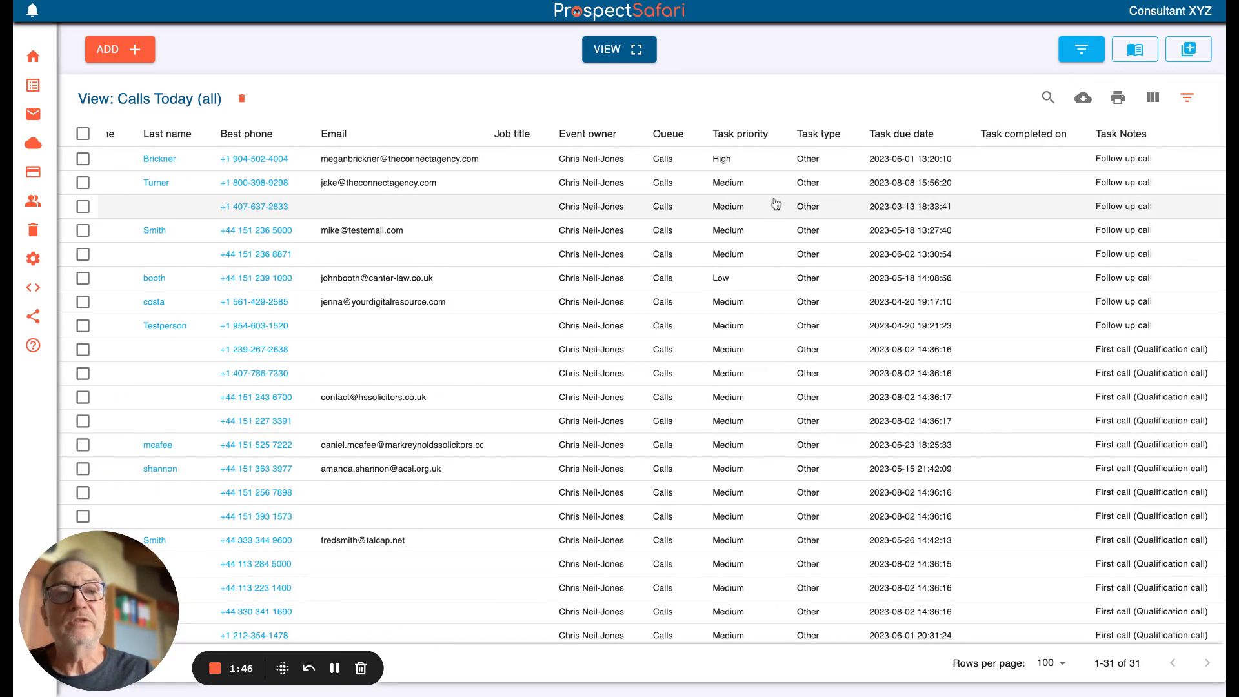
scroll(775, 205, "right", 1)
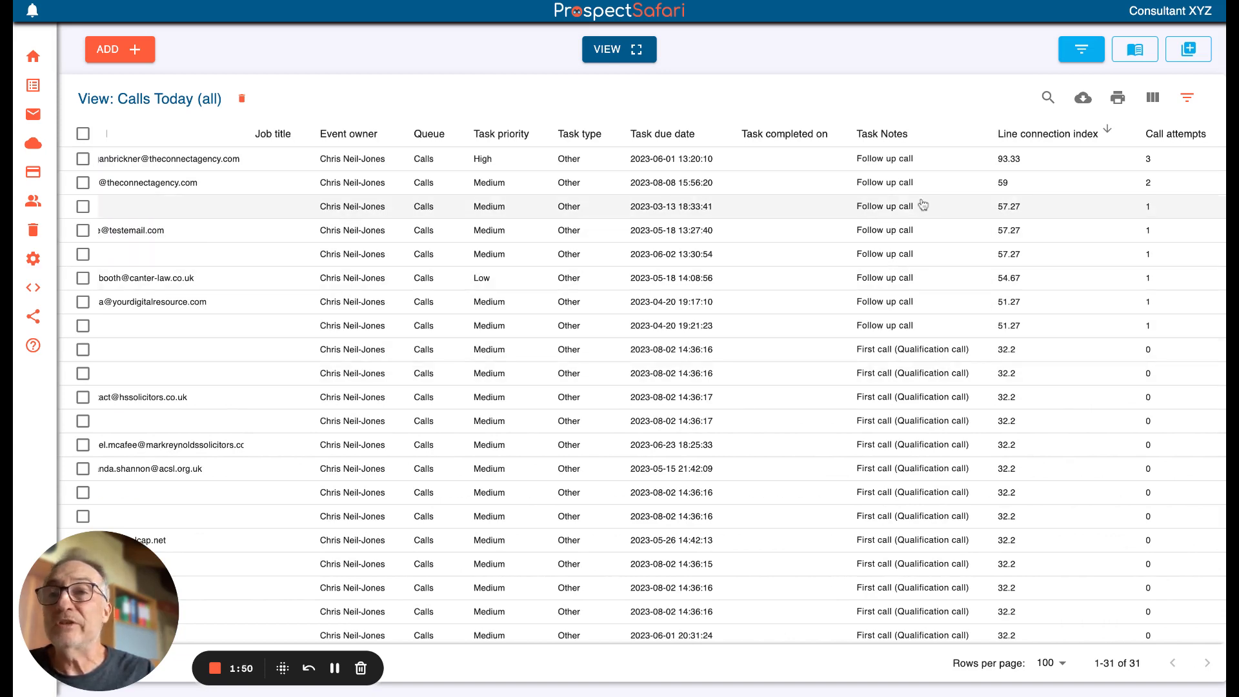
scroll(922, 207, "left", 11)
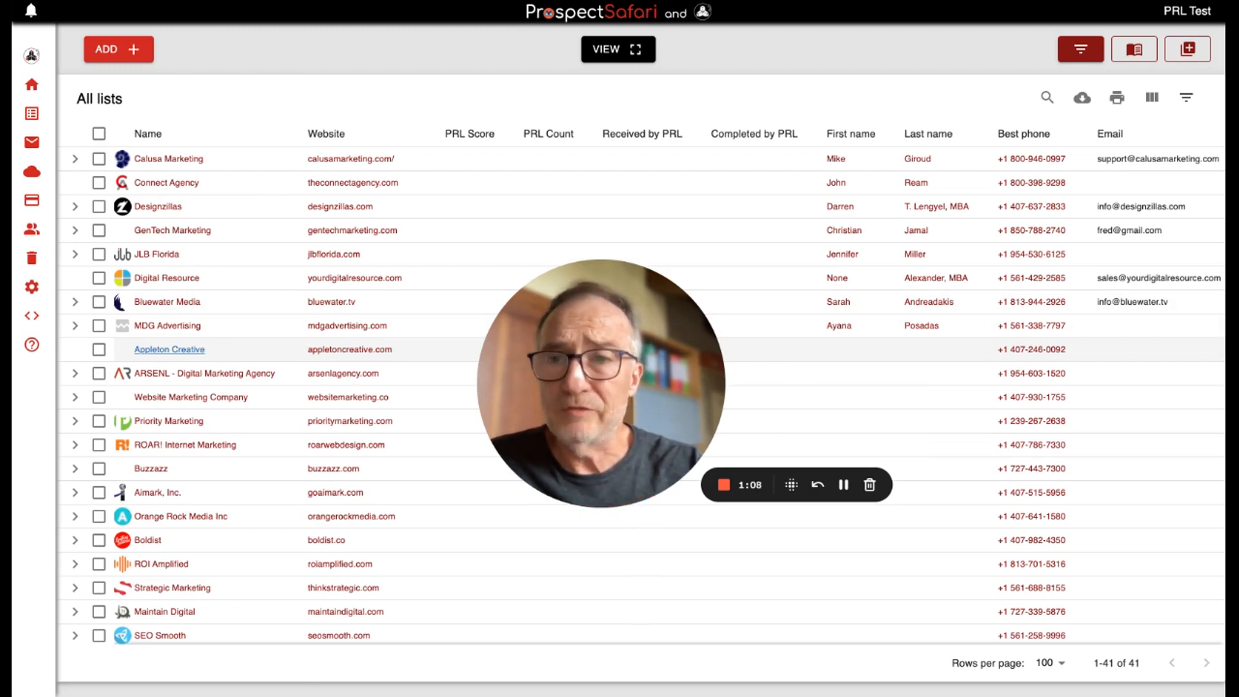
In the PRL Test workspace's All lists table, select Digital Resource, JLB Florida and GenTech Marketing
left_click(99, 278)
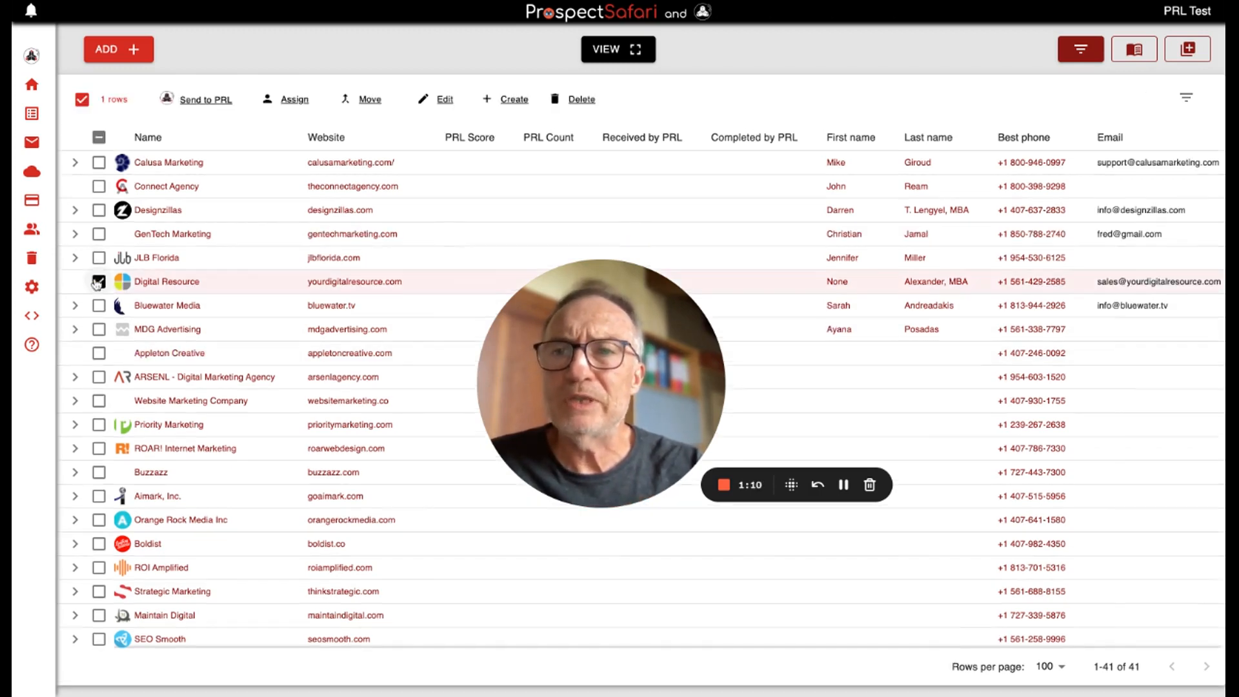
left_click(99, 258)
left_click(99, 234)
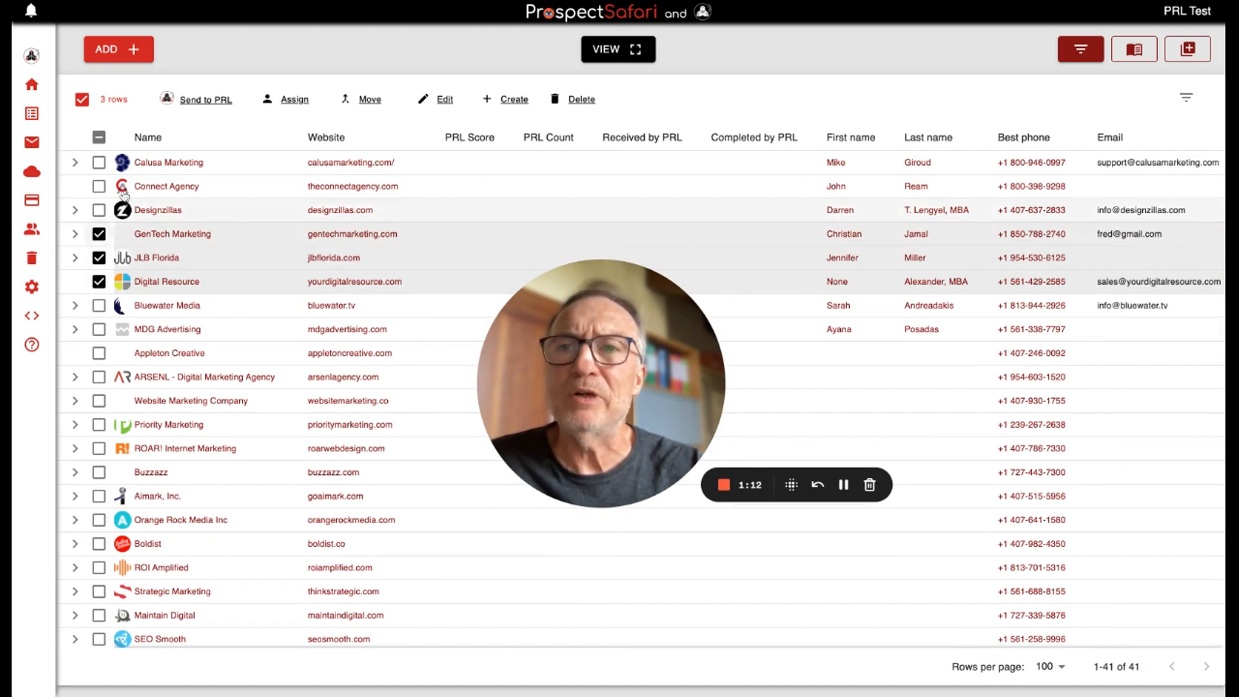